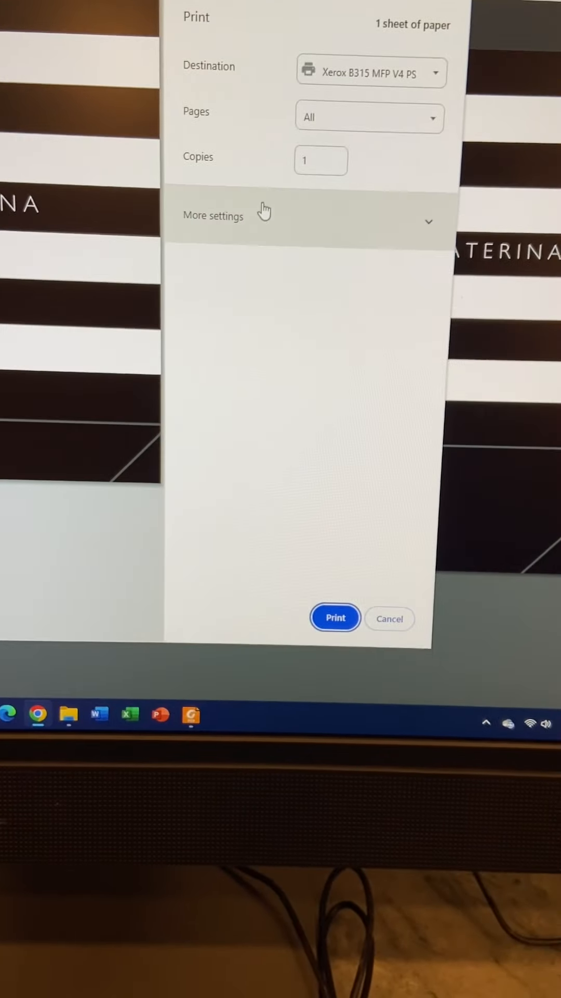
# Reveal the additional print options in the print dialog for the bag PDF
pyautogui.click(263, 211)
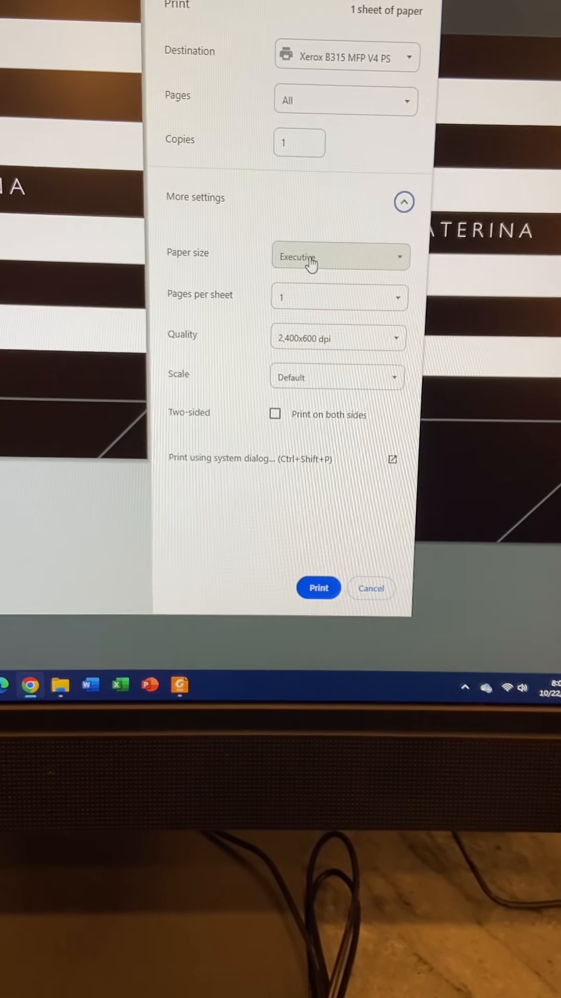
# Print the bag PDF on Letter paper fitted to the printable area
pyautogui.click(316, 281)
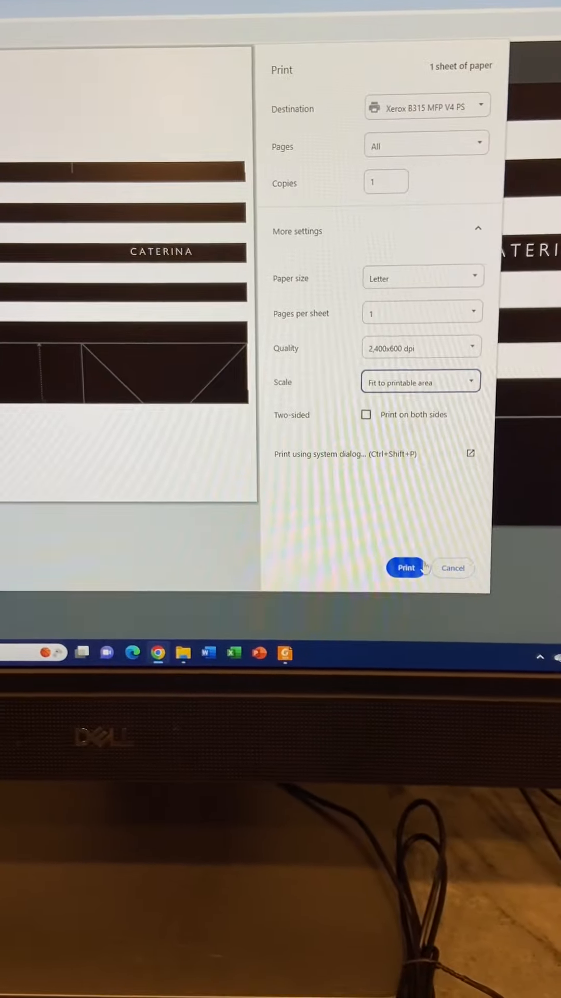
pyautogui.click(392, 566)
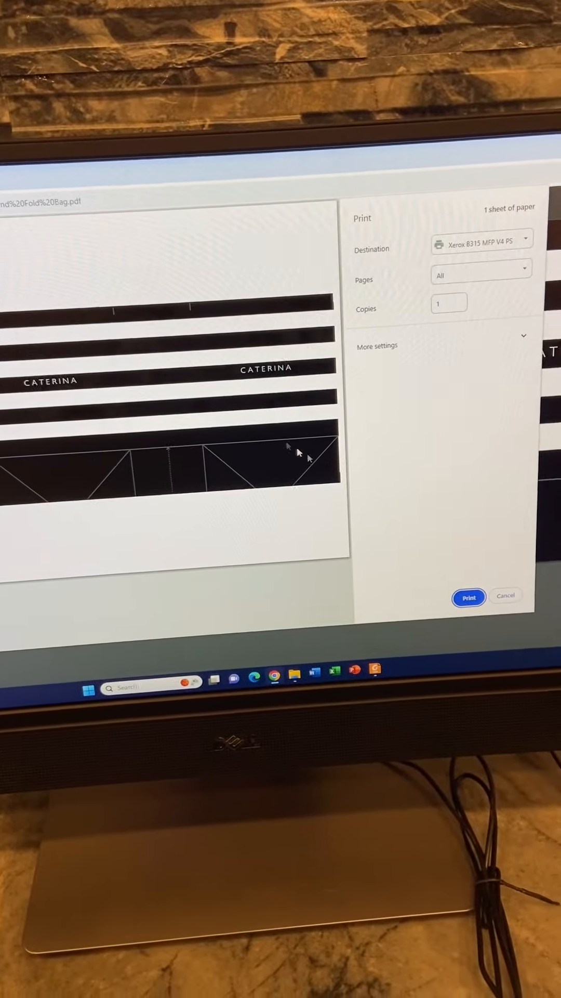
# Print the bag PDF again on Executive paper at Default scale
pyautogui.click(460, 335)
pyautogui.click(487, 354)
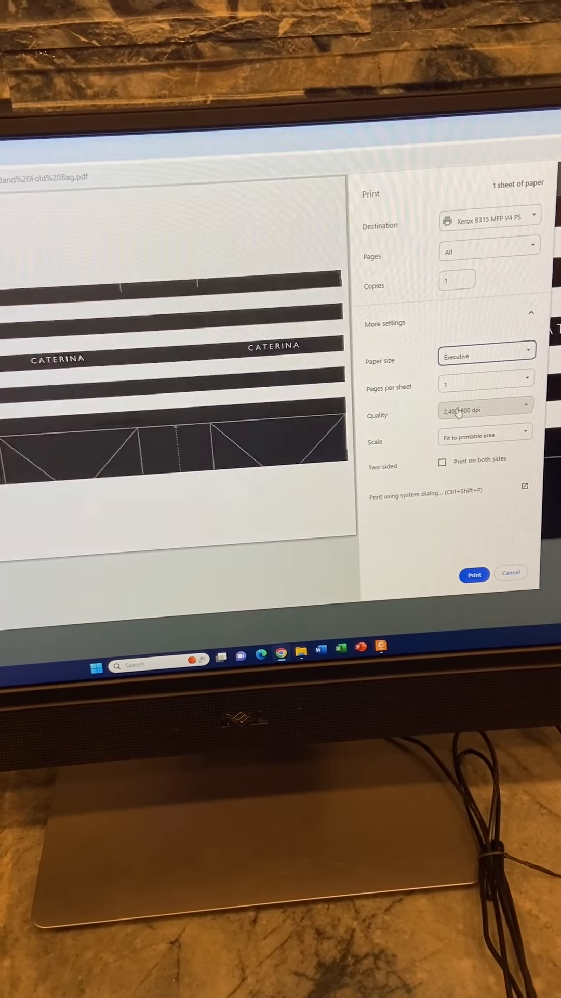
pyautogui.click(469, 450)
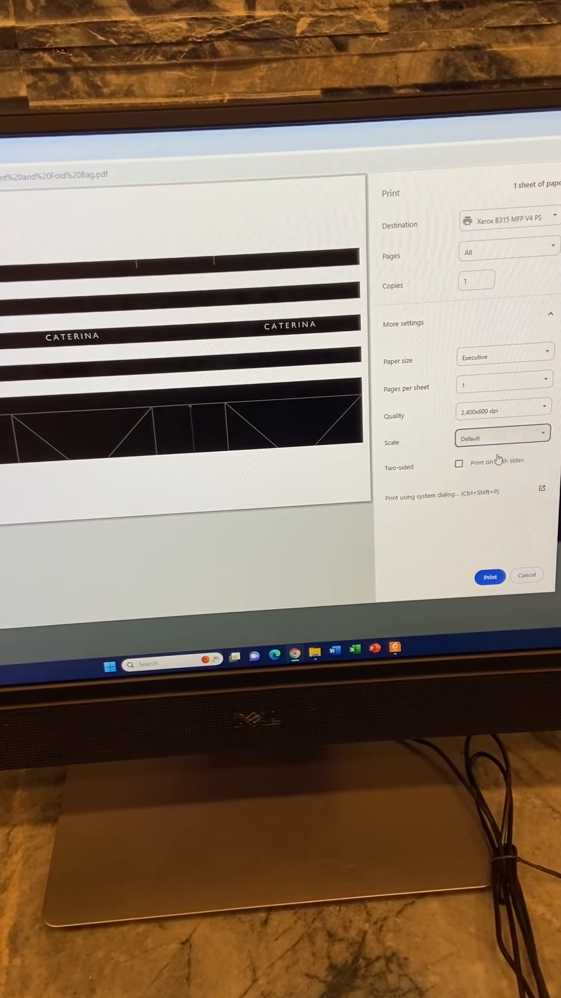
pyautogui.click(521, 583)
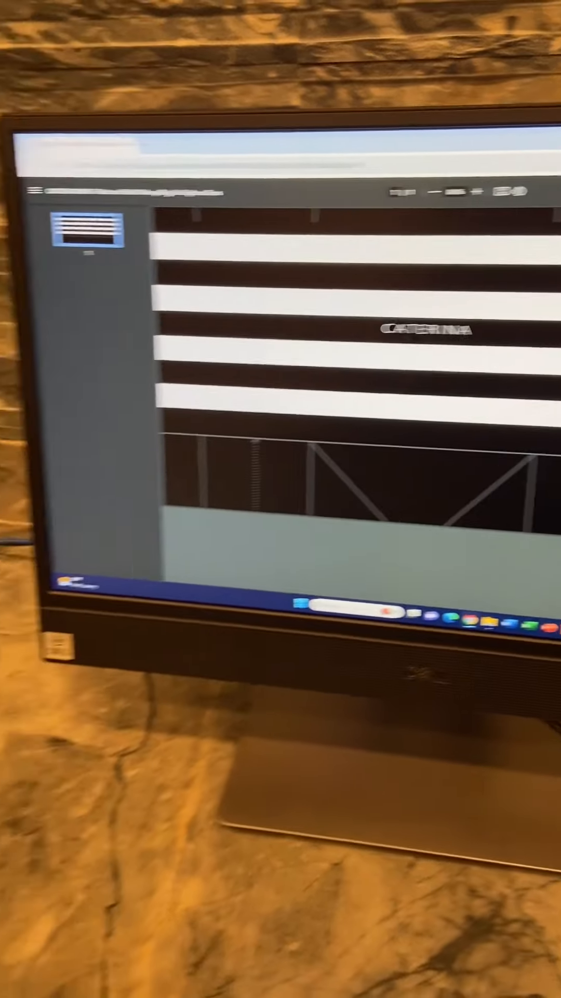